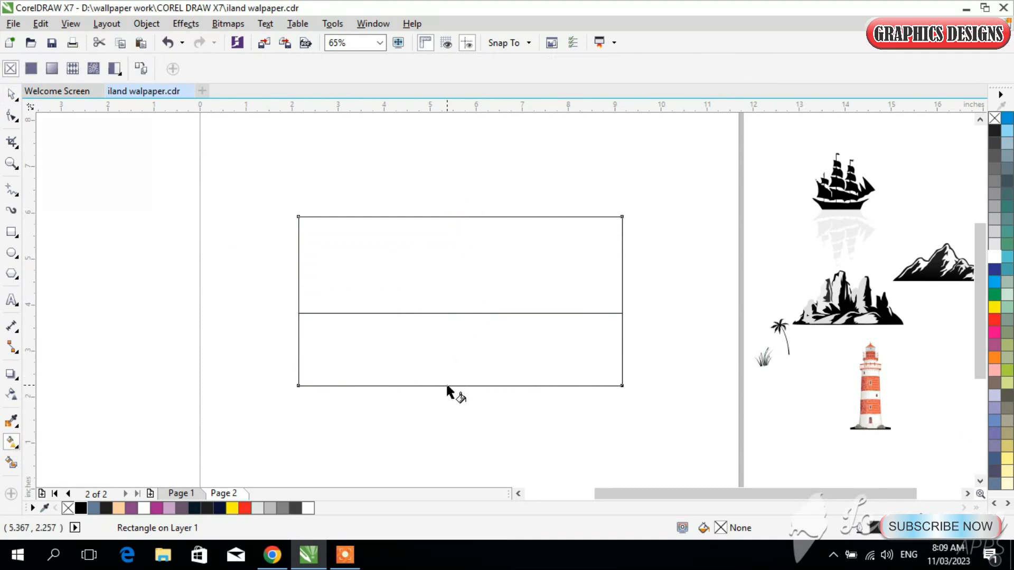
Apply a vertical fountain fill to the lower rectangle, running from dark navy at its bottom edge to white at its top.
left_click_drag(298, 219, 651, 404)
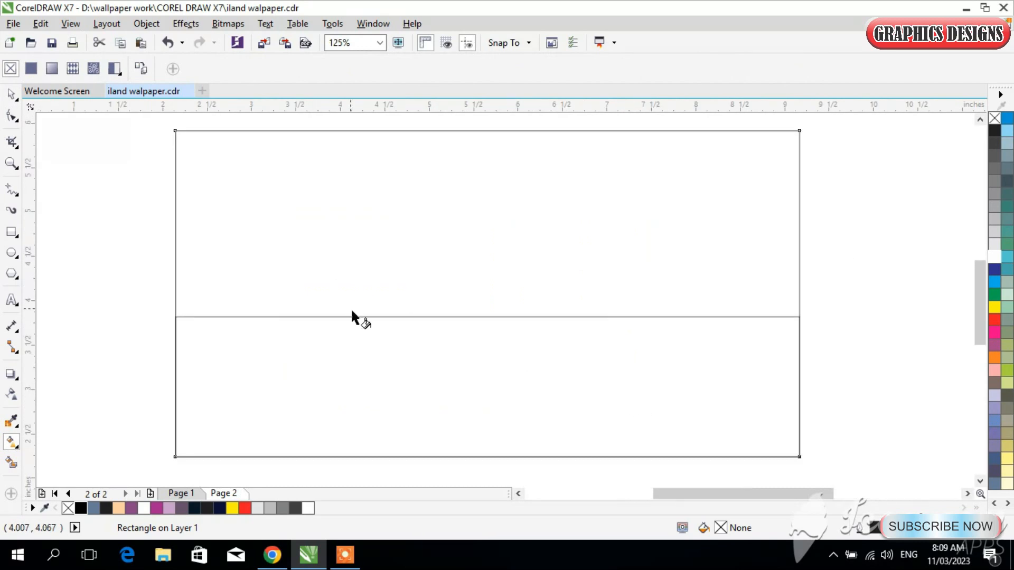
left_click(7, 103)
left_click(495, 405)
left_click(12, 443)
left_click_drag(475, 376, 470, 323)
left_click(470, 449)
left_click(221, 509)
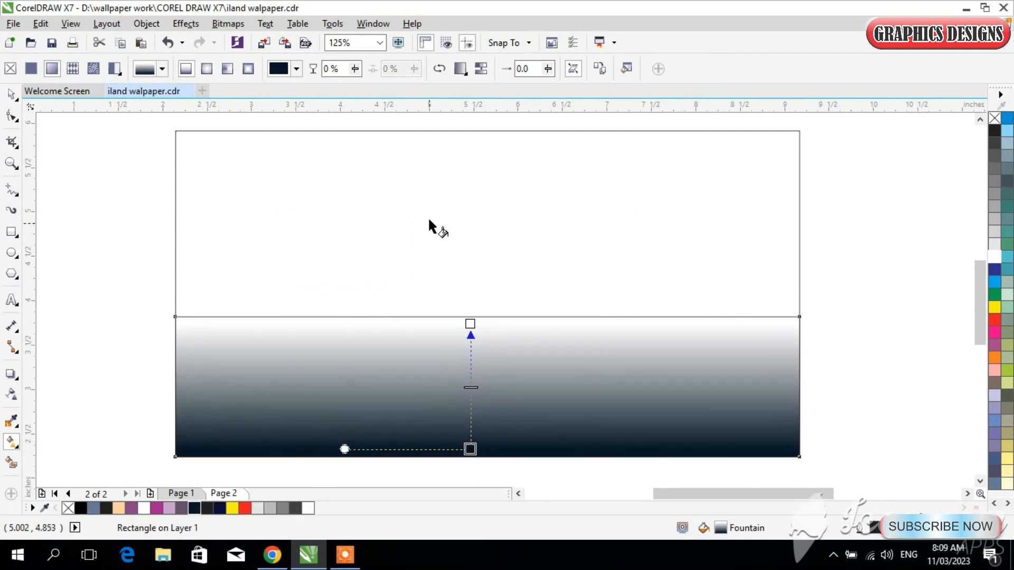
Give the upper rectangle a vertical fountain fill from dark navy at the top to white, and adjust its end points and midpoint.
left_click(442, 159)
left_click_drag(460, 135, 463, 457)
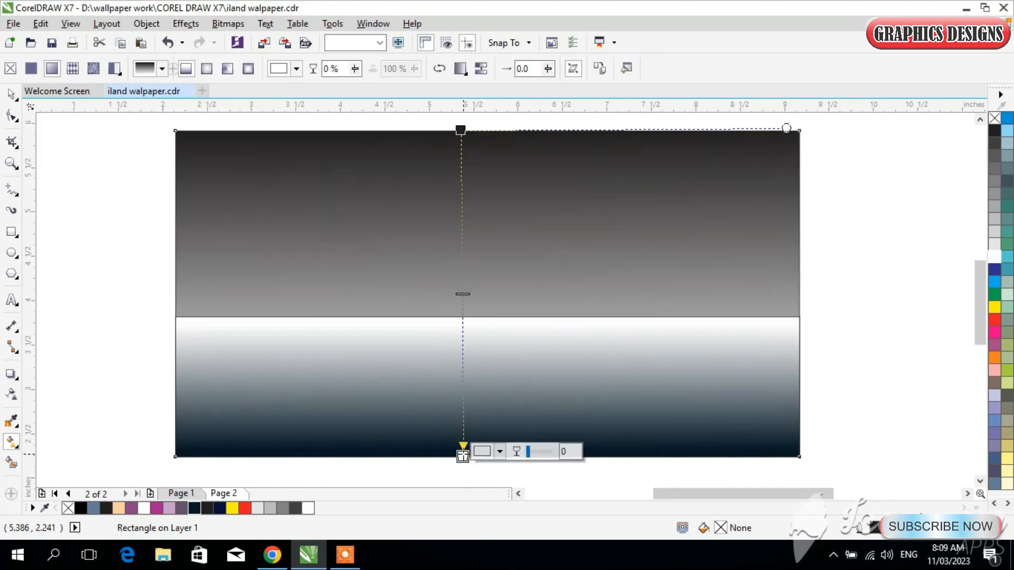
left_click(222, 508)
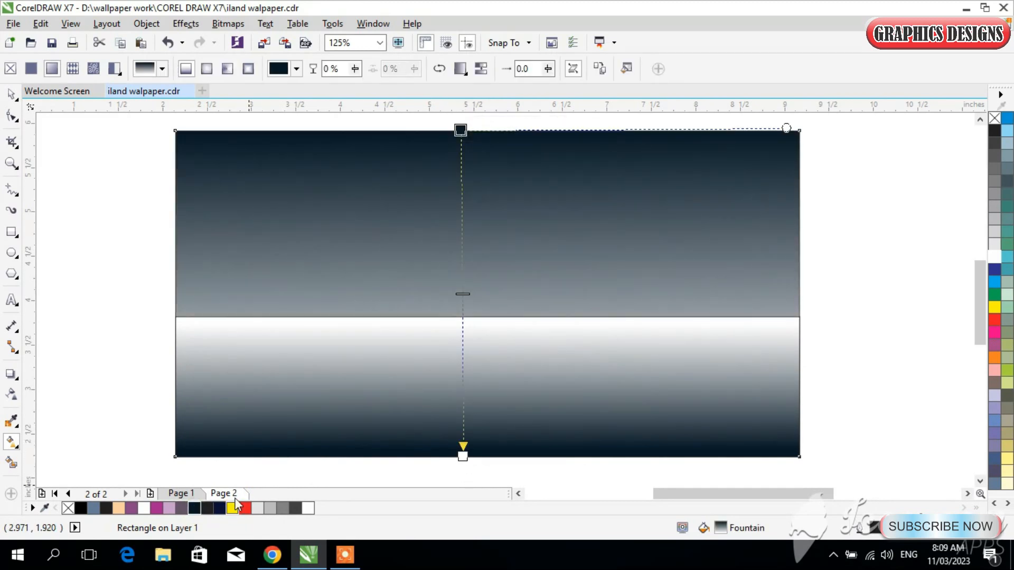
left_click_drag(462, 458, 460, 393)
left_click_drag(460, 129, 459, 160)
left_click_drag(460, 276, 455, 303)
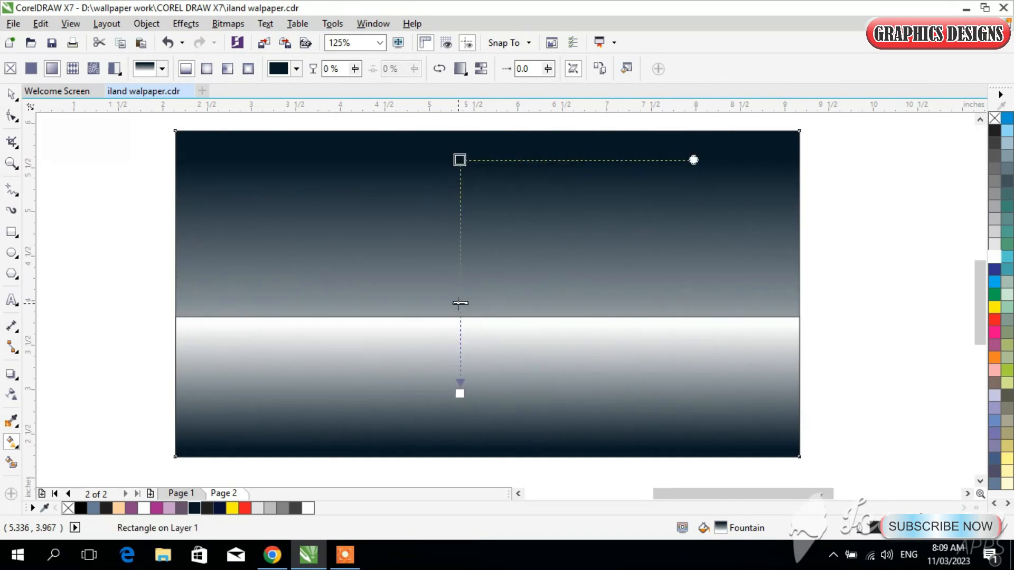
Shift the midpoint of the lower rectangle's fountain fill slightly upward and deselect the rectangle.
left_click(436, 369)
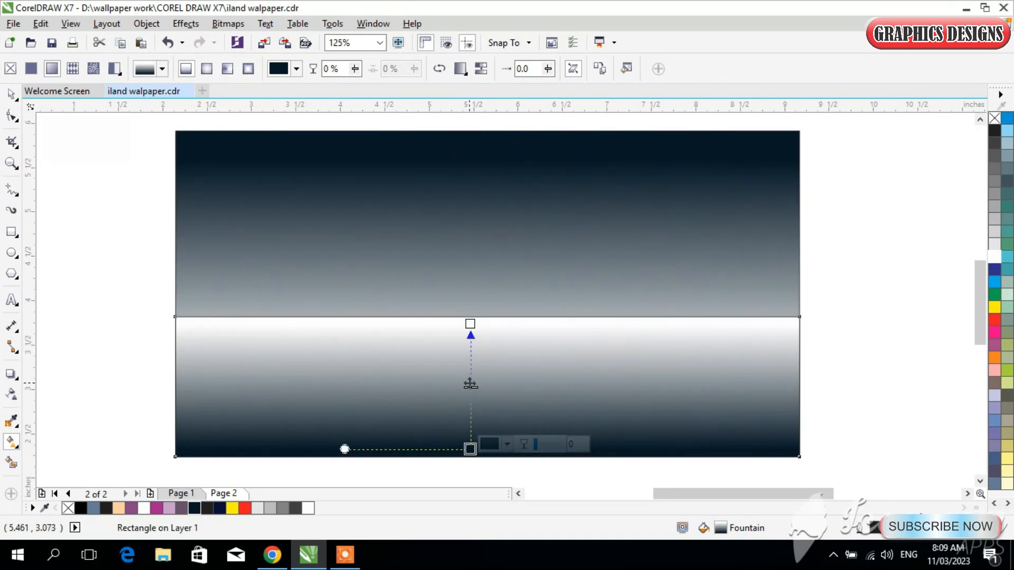
left_click_drag(470, 388, 469, 373)
key("space")
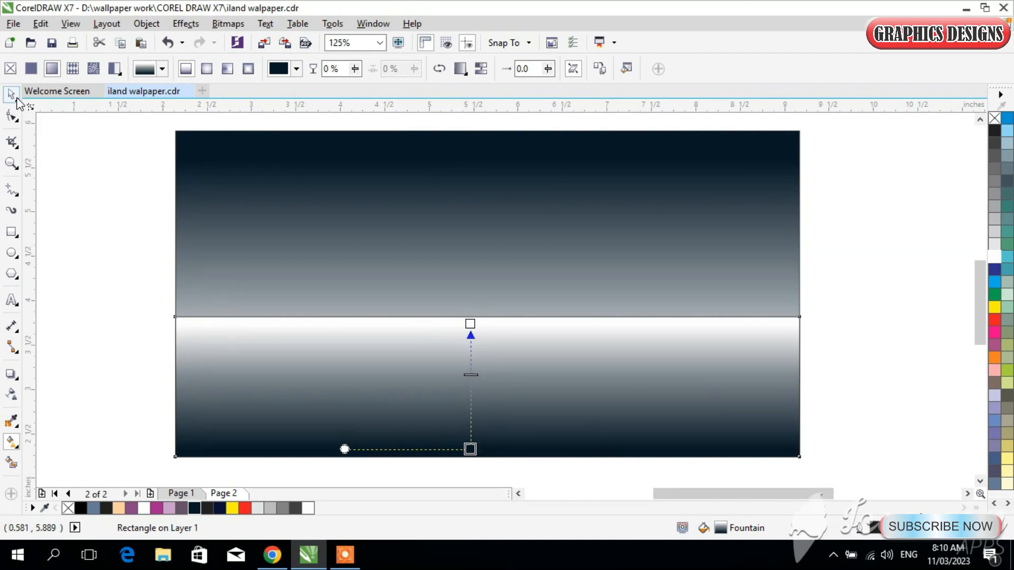
left_click(902, 317)
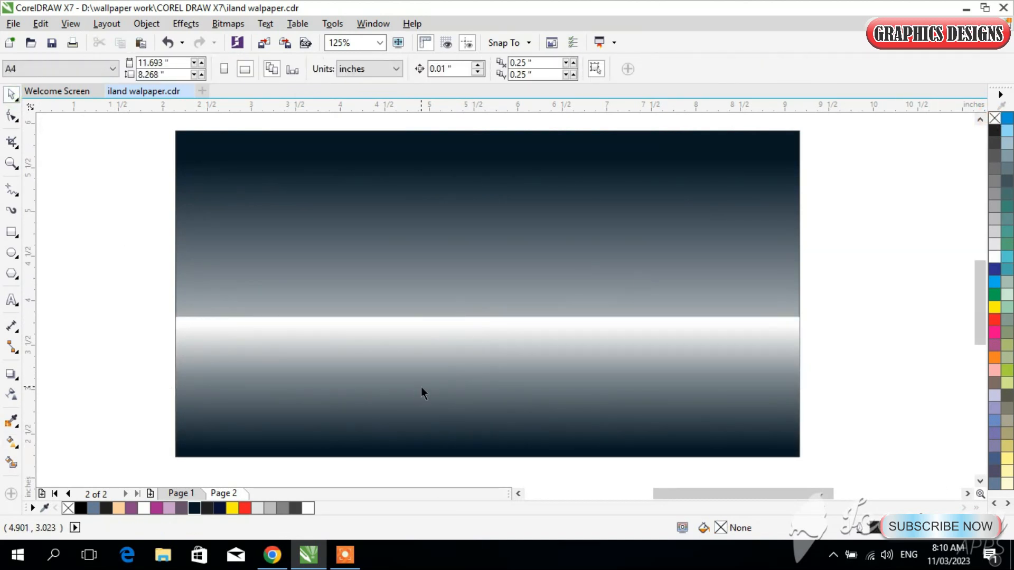
Draw a straight line about 7.9 by 0.7 inches, rising left to right across the lower rectangle, and convert it to a curve.
left_click(11, 189)
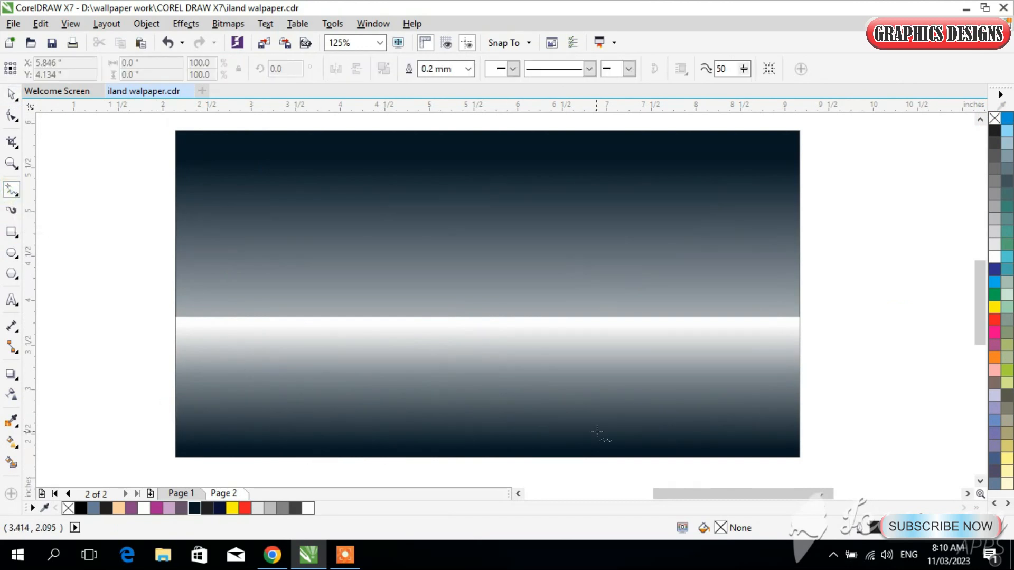
left_click(840, 362)
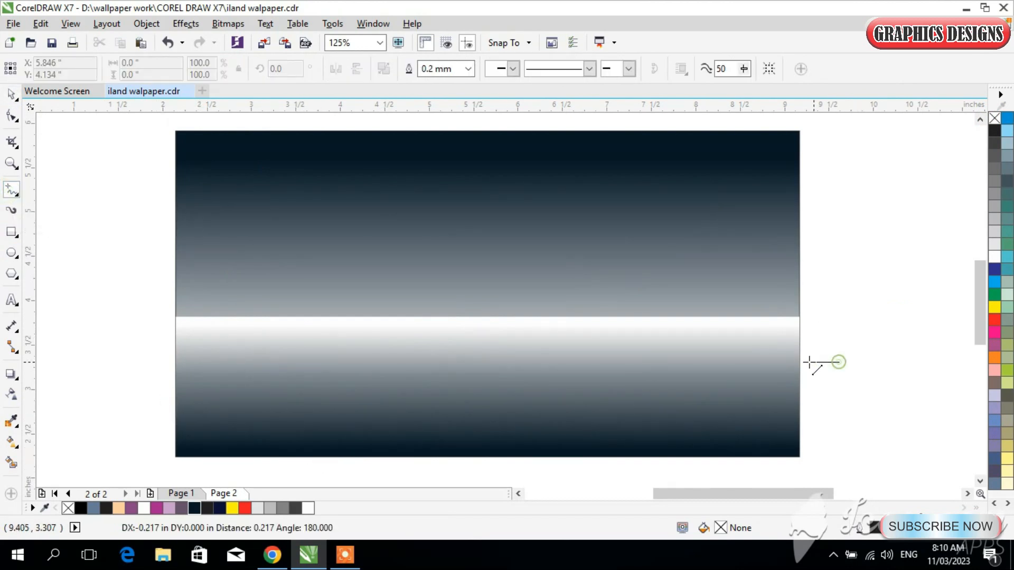
left_click(141, 425)
left_click(11, 115)
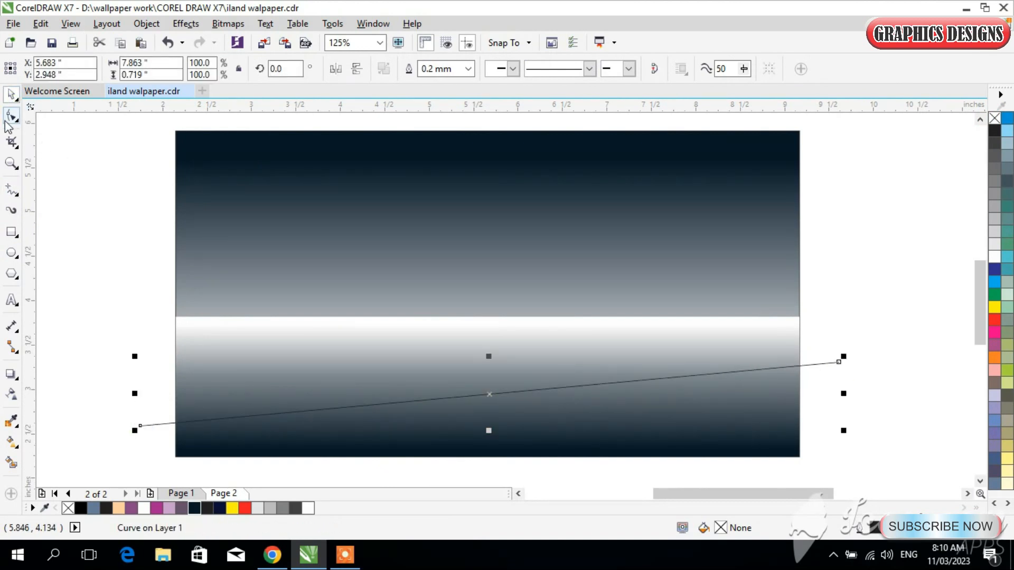
left_click(467, 395)
left_click(336, 408)
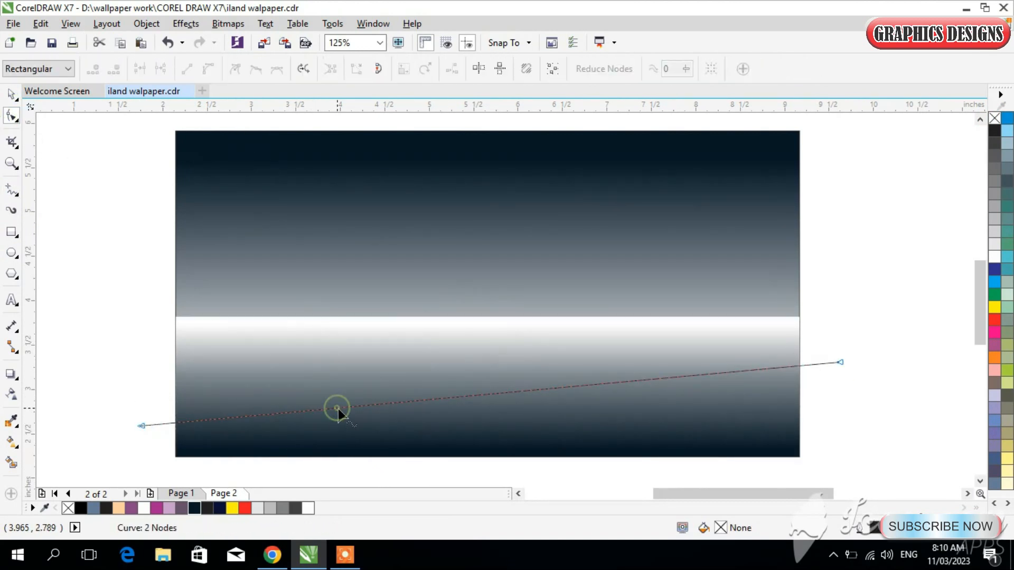
left_click(334, 407)
left_click(441, 399)
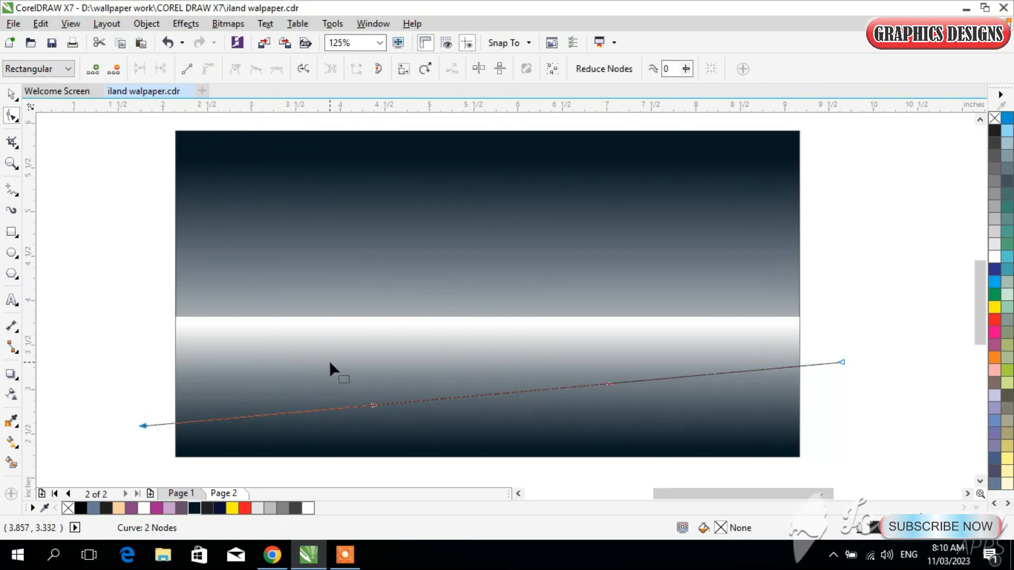
Bend the line into an S-curve that starts below the picture's bottom edge and crests near the horizon at the right.
left_click_drag(374, 405, 501, 411)
left_click_drag(610, 381, 514, 335)
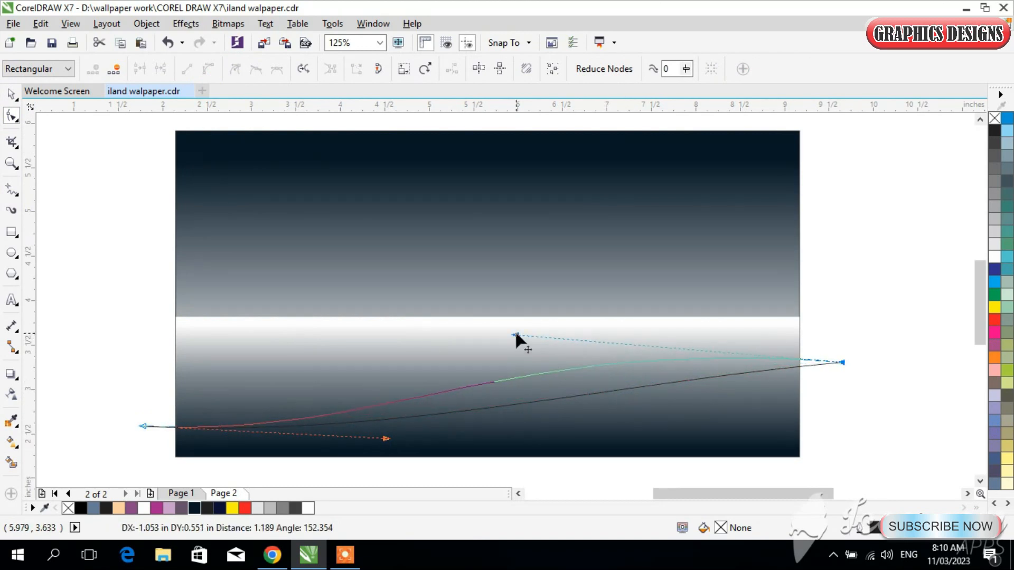
left_click_drag(387, 438, 470, 460)
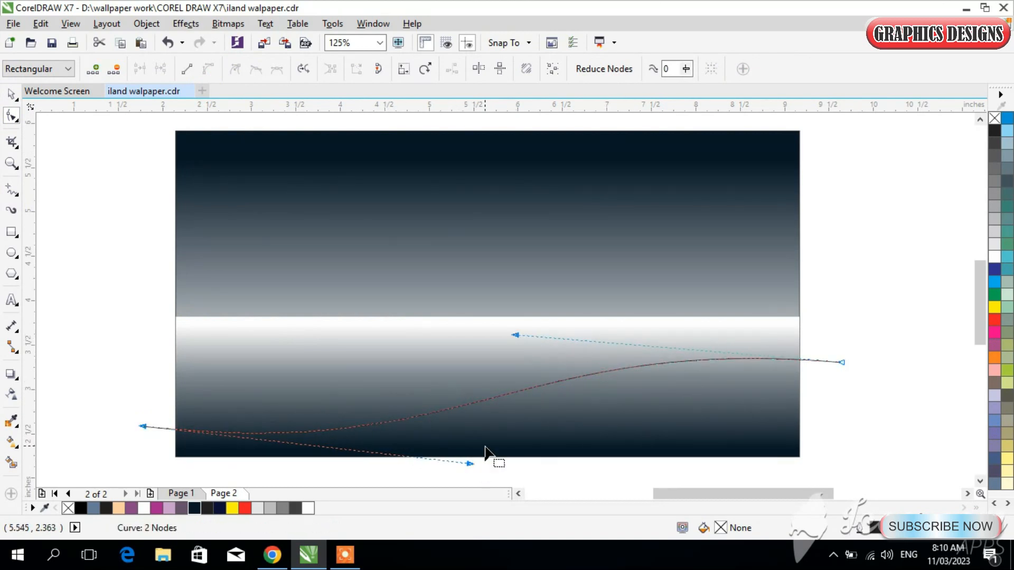
left_click_drag(839, 363, 819, 400)
left_click_drag(492, 370, 604, 281)
left_click_drag(981, 286, 981, 320)
left_click_drag(469, 313, 486, 329)
left_click_drag(138, 274, 248, 337)
left_click_drag(818, 249, 844, 189)
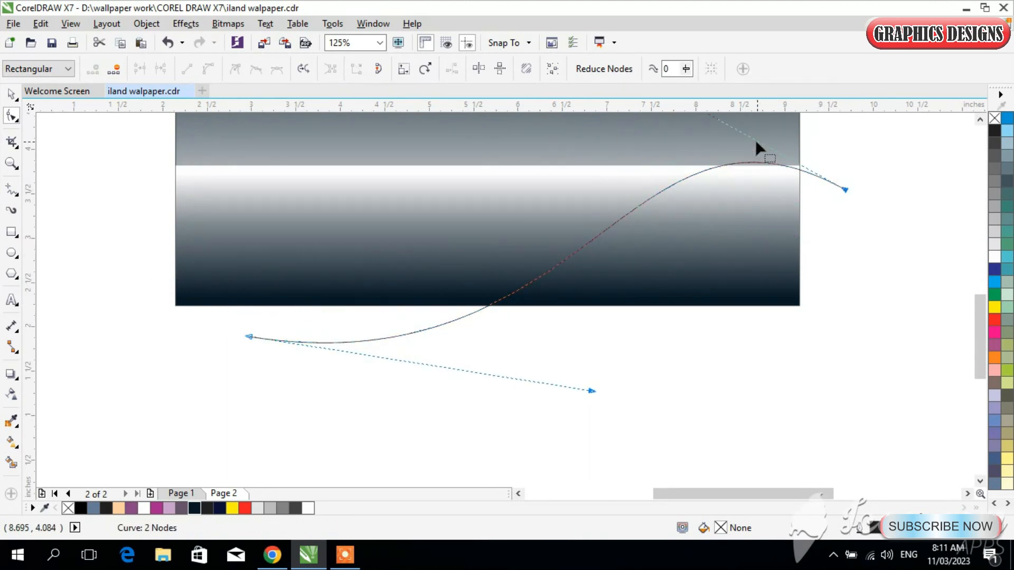
left_click_drag(979, 328, 979, 308)
left_click_drag(629, 156, 516, 174)
left_click_drag(590, 477, 594, 470)
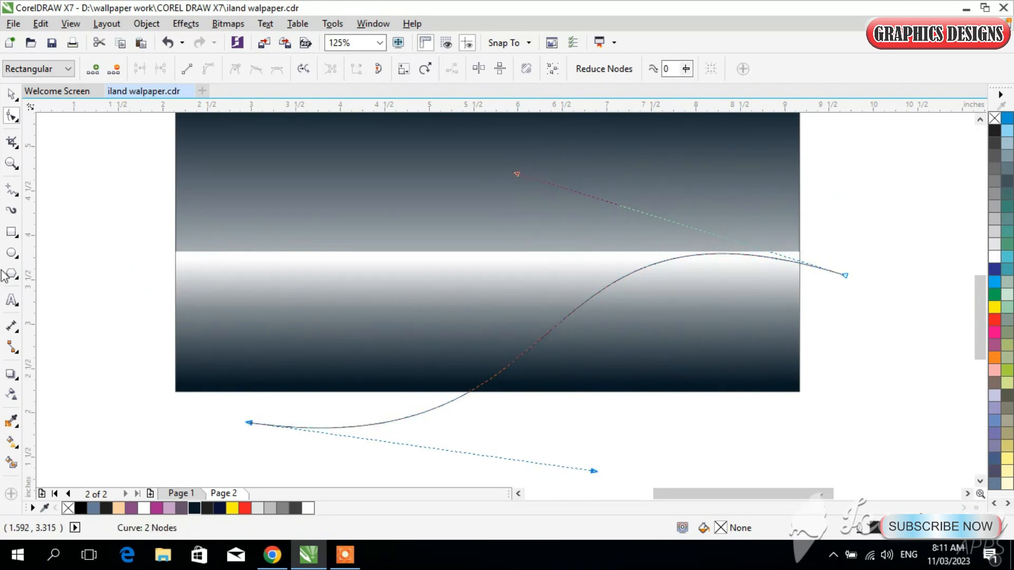
Close the S-curve with straight segments running below the picture and up along its right side.
left_click(12, 95)
left_click(245, 421)
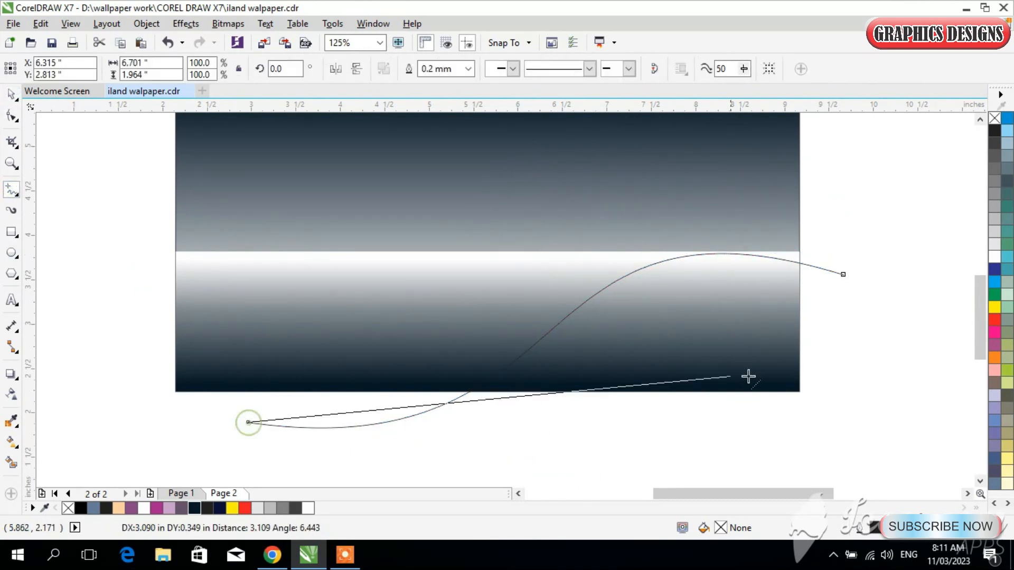
left_click(869, 445)
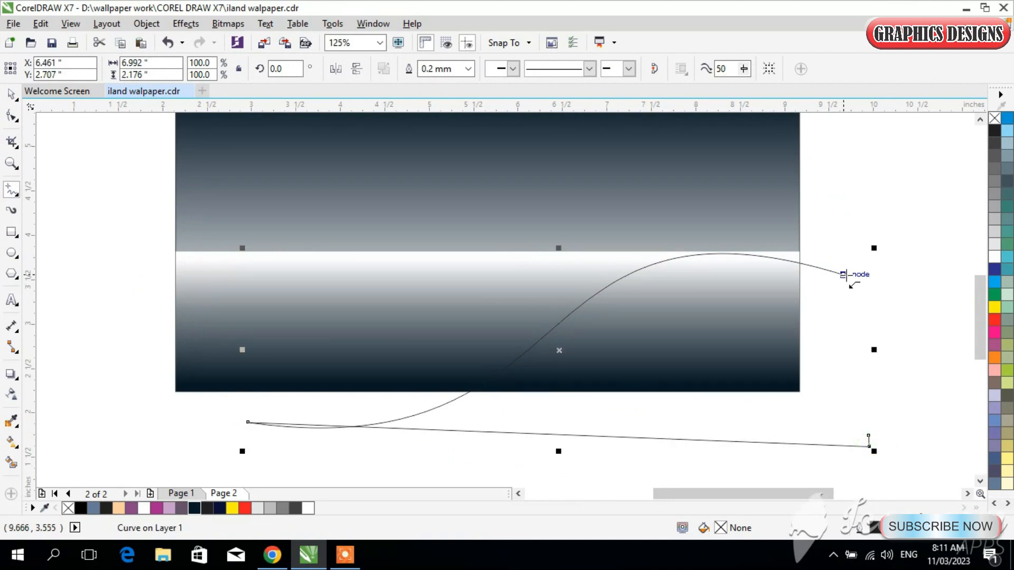
left_click(868, 436)
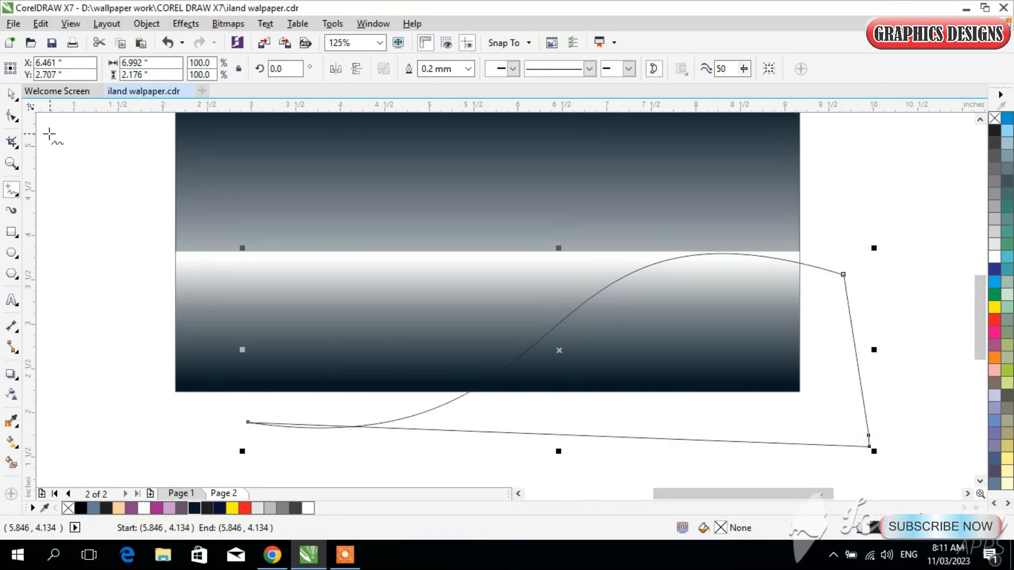
Smart-fill the area enclosed by the curve and the picture's edges as a hill, and delete the construction curve.
left_click(10, 94)
left_click(11, 463)
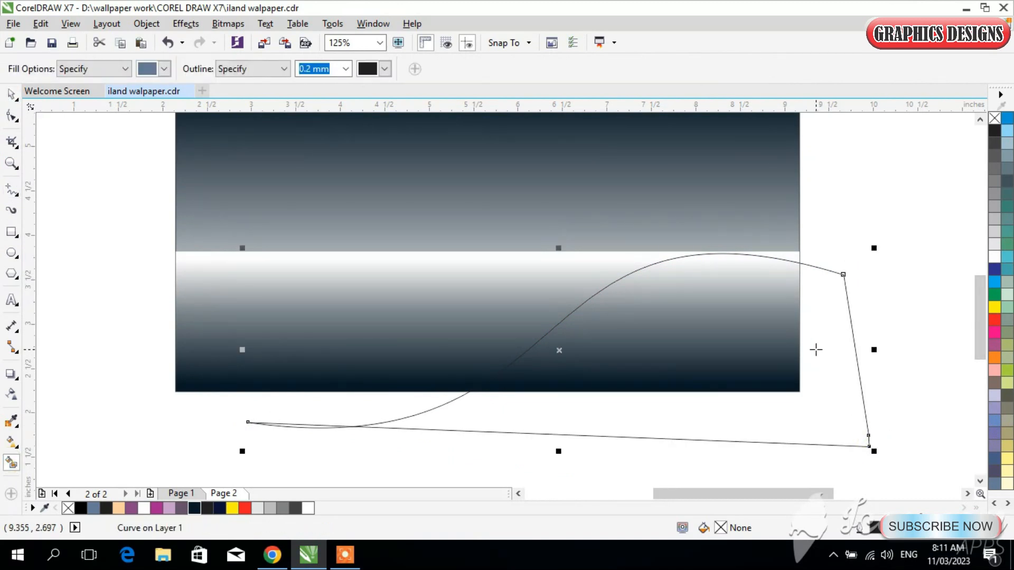
left_click(770, 351)
left_click(10, 94)
left_click(794, 442)
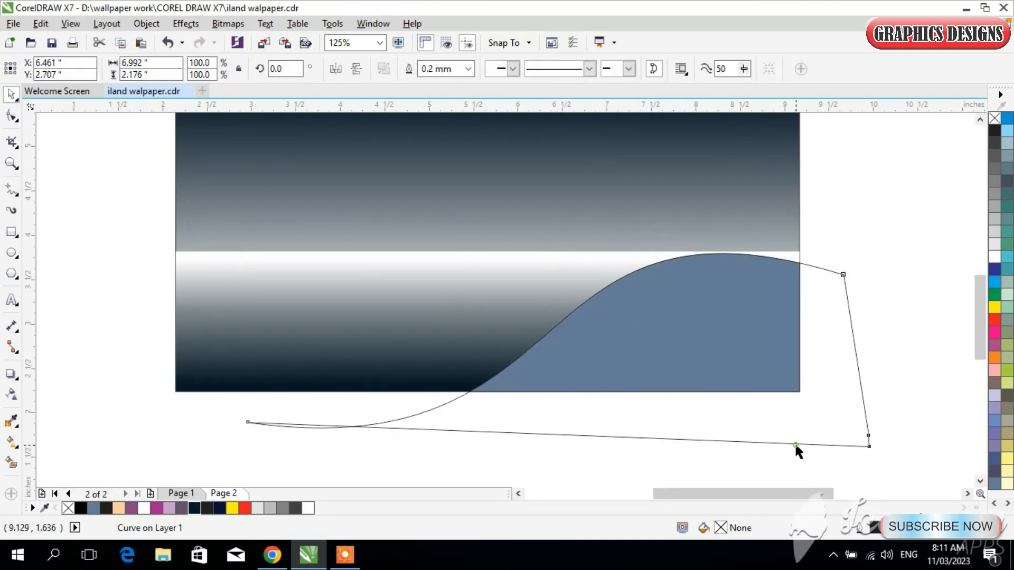
key("Delete")
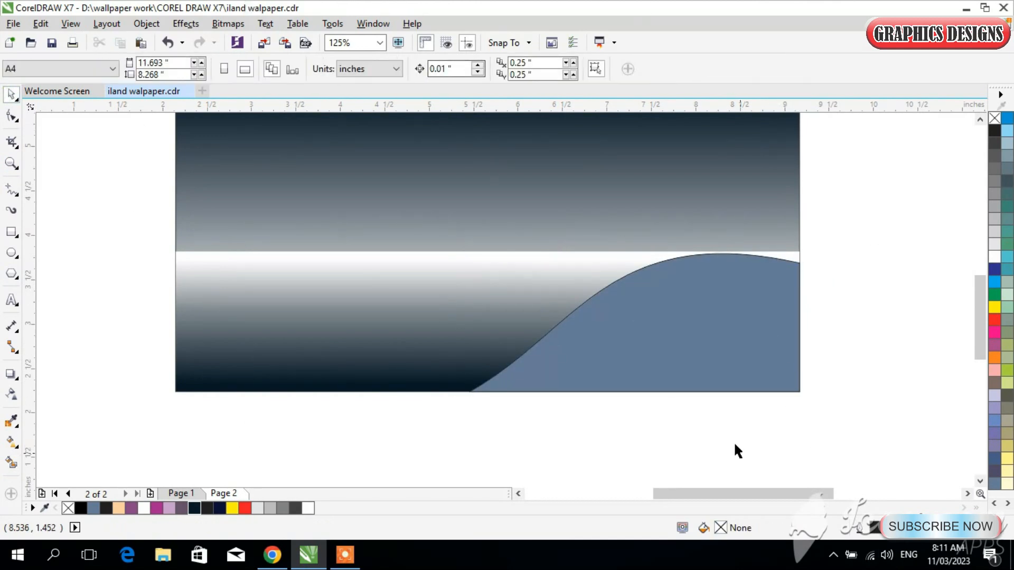
Stretch the hill vertically to 109.4%, fill it with black and remove its outline.
left_click(681, 327)
left_click_drag(634, 246, 634, 235)
left_click(838, 313)
left_click(648, 353)
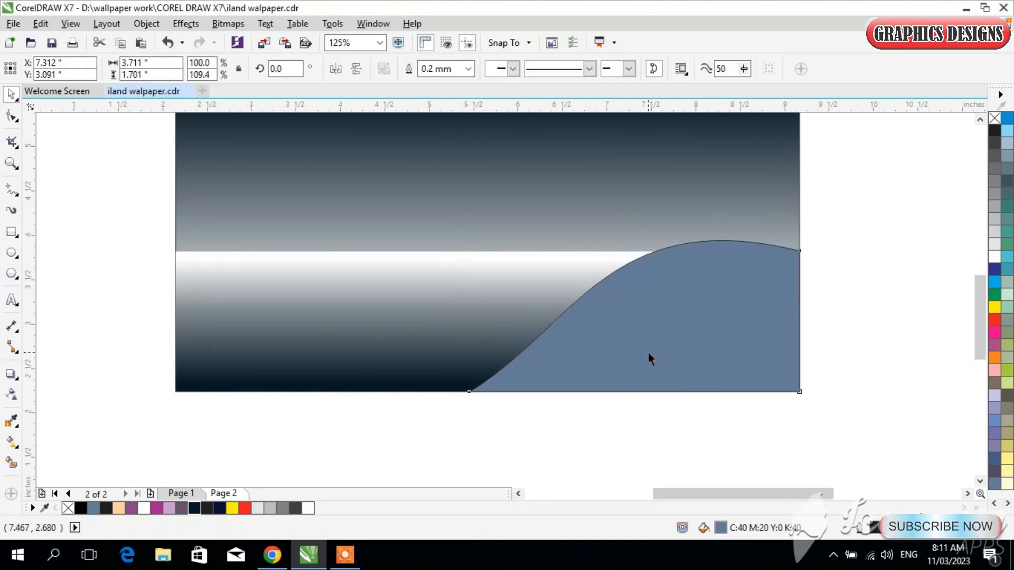
left_click(81, 508)
left_click(940, 327)
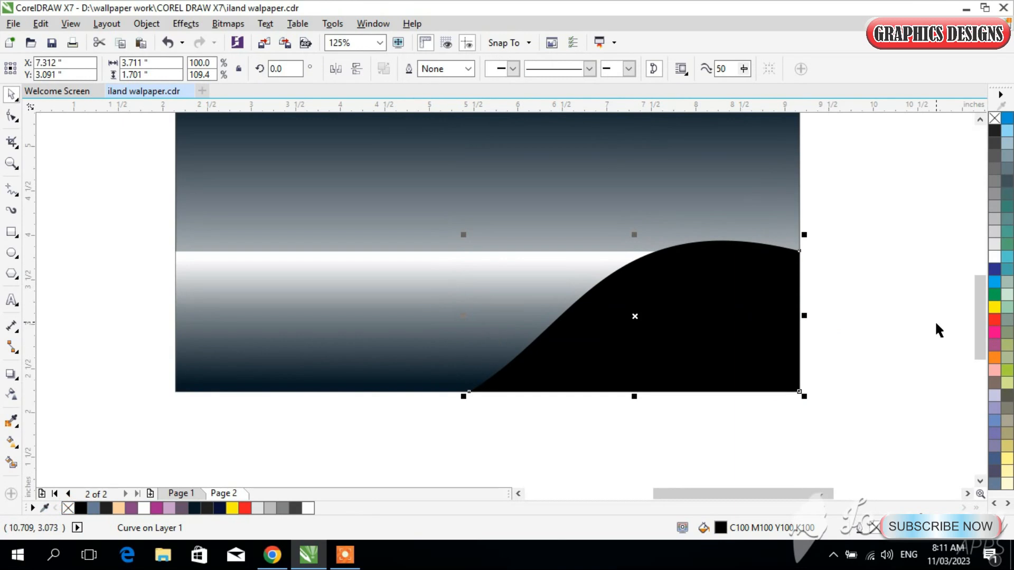
Place the rock formation on the horizon left of the hill and give it a uniform transparency of 85.
left_click_drag(825, 494, 829, 497)
left_click_drag(920, 248, 128, 232)
left_click_drag(797, 494, 724, 494)
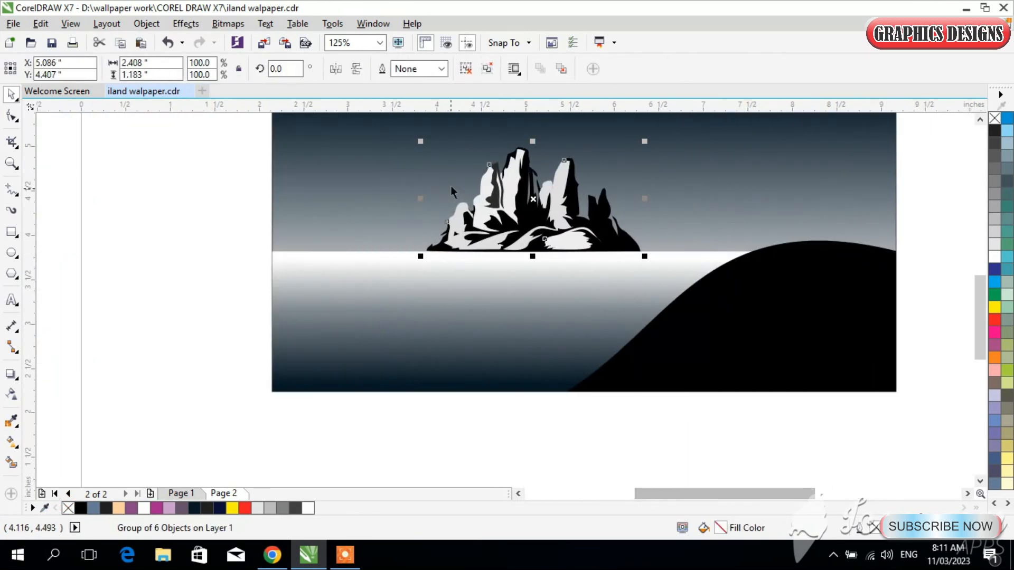
left_click_drag(532, 211, 500, 211)
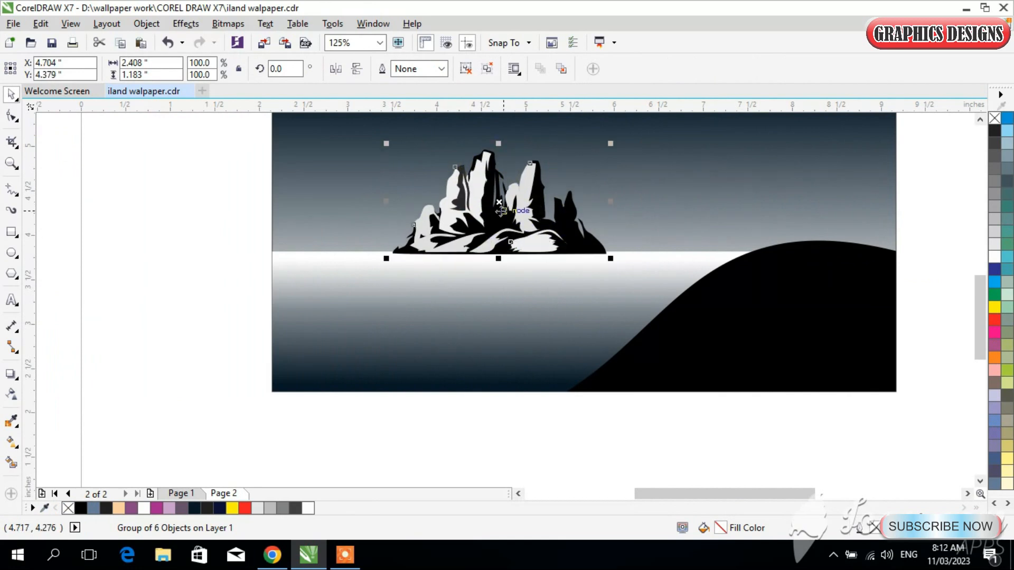
left_click(14, 399)
left_click(499, 274)
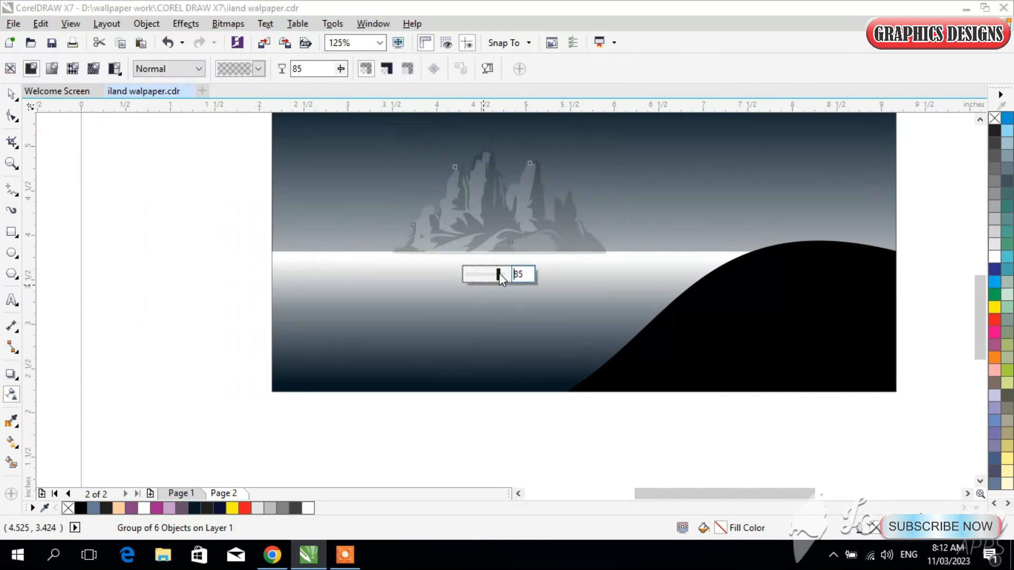
key("space")
Duplicate the faded rock formation, scale the copy down and seat it on the horizon right of the larger one.
left_click_drag(478, 213, 589, 217)
left_click_drag(705, 142, 658, 165)
mouse_move(584, 239)
left_mouse_down()
mouse_move(575, 226)
mouse_move(588, 231)
left_mouse_up()
left_click(573, 434)
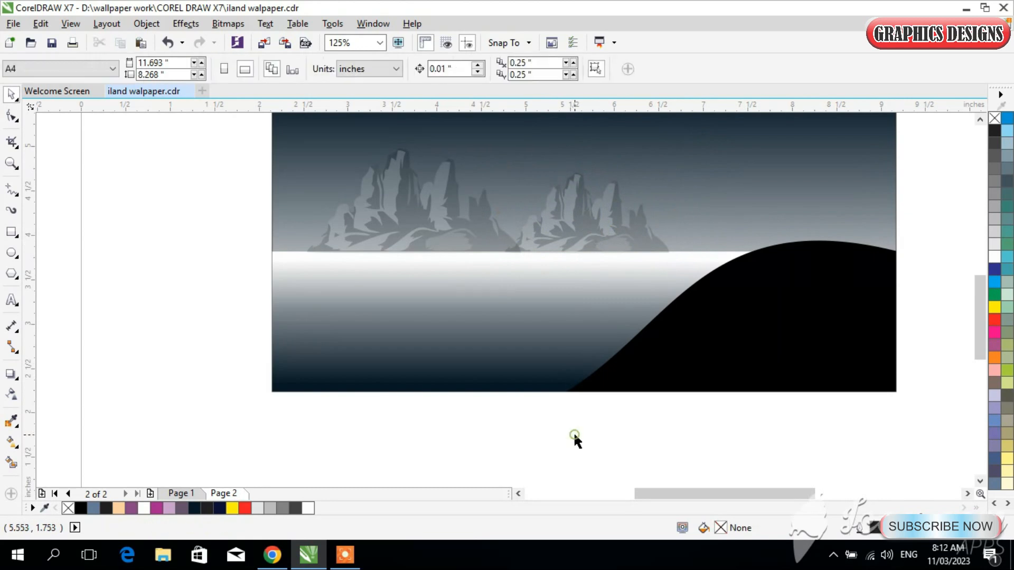
Move the sailing ship and its reflection onto the water in the left part of the picture.
left_click_drag(687, 494, 725, 490)
scroll(697, 477, "down", 1)
left_click_drag(899, 253, 438, 376)
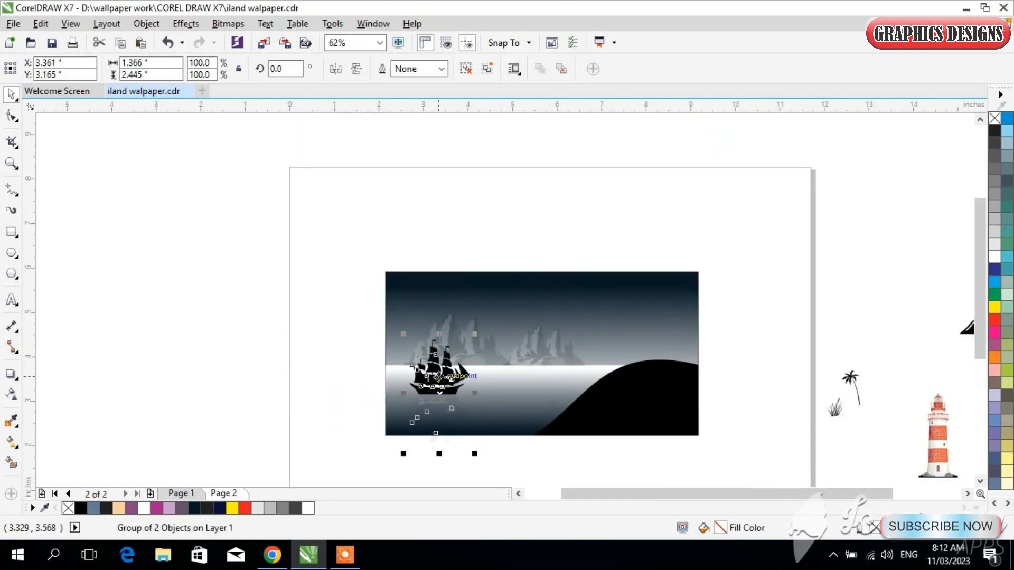
left_click(467, 479)
Move the lighthouse and snowy mountain onto the hill, and set the palm tree and grass near the picture's bottom edge.
left_click_drag(642, 494, 710, 494)
left_click_drag(745, 438, 430, 368)
left_click_drag(778, 330, 425, 378)
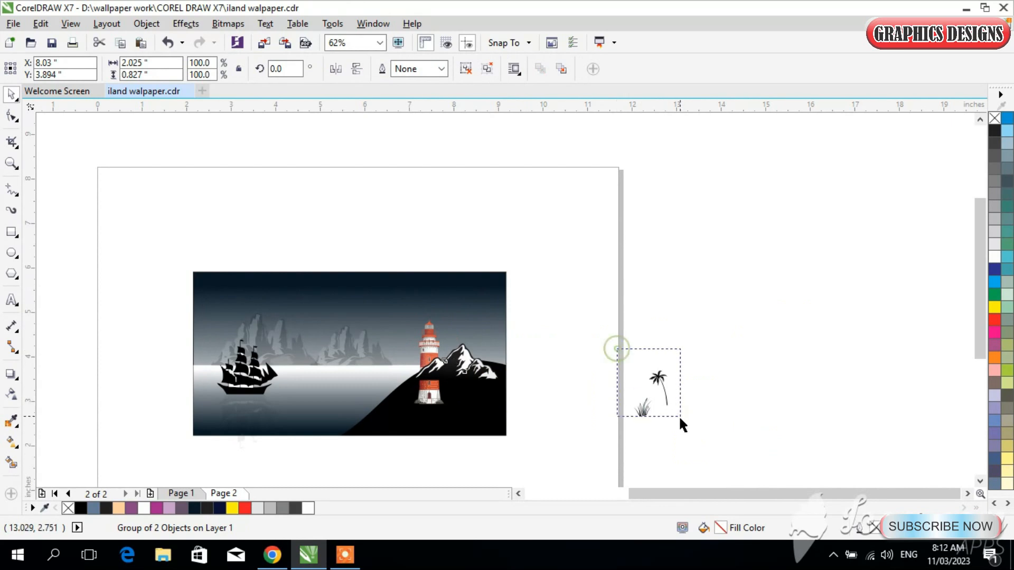
left_click_drag(680, 415, 680, 417)
left_click_drag(655, 385, 311, 427)
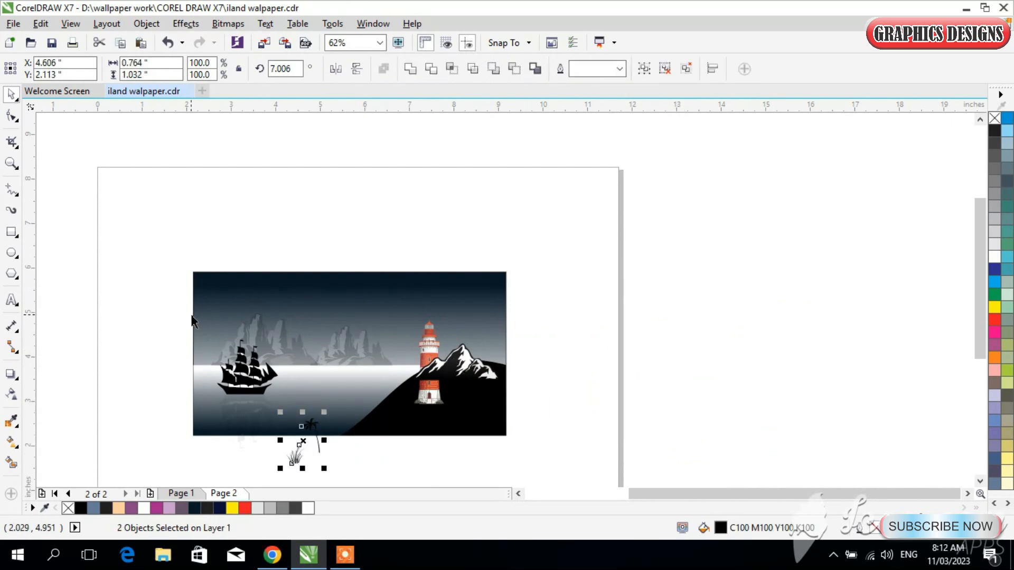
Enlarge the lighthouse proportionally, then trim its size slightly so it stands taller than the mountain.
left_click_drag(186, 271, 526, 451)
scroll(943, 295, "down", 1)
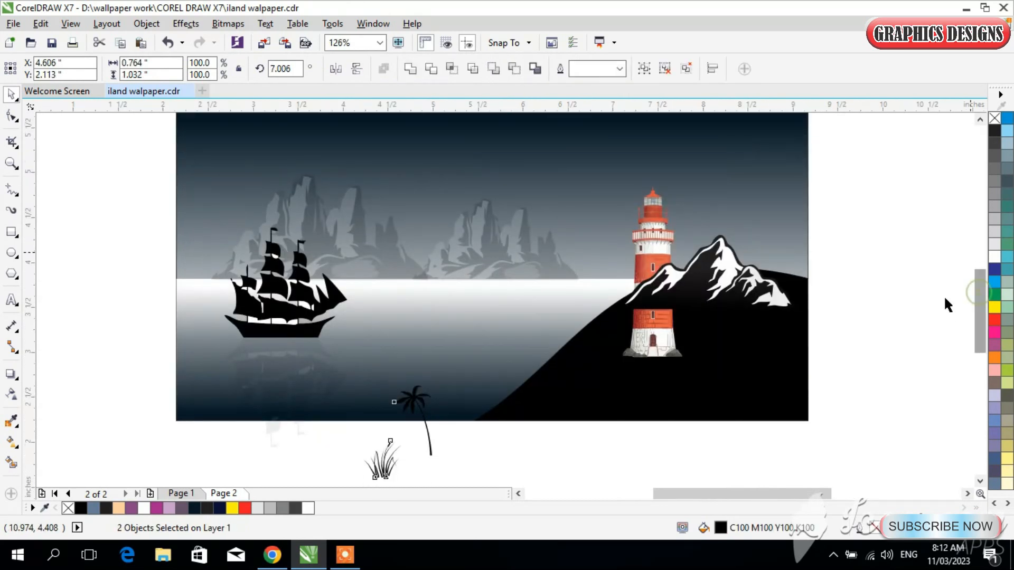
left_click(659, 249)
left_click_drag(699, 173, 715, 140)
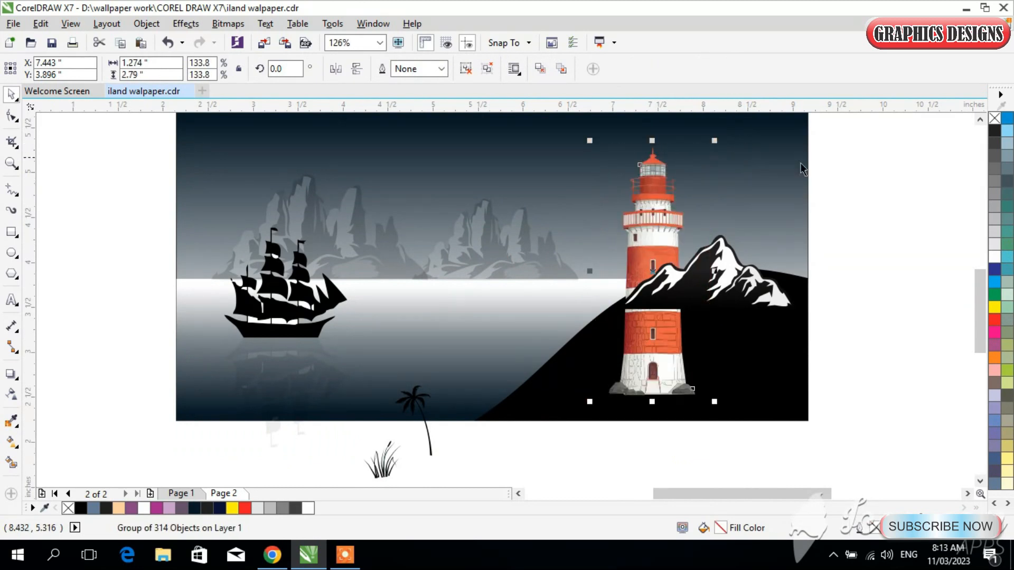
left_click_drag(981, 315, 980, 297)
left_click_drag(715, 218, 700, 238)
Move the lighthouse up and left, and nudge its base onto the hill's left slope.
left_click_drag(658, 317, 631, 299)
key("Right")
key("Right")
key("Right")
key("Right")
key("Right")
key("Right")
key("Right")
key("Right")
key("Up")
key("Up")
key("Up")
key("Up")
key("Up")
key("Up")
key("Down")
key("Down")
key("Down")
left_click(967, 321)
Move the snowy mountain to the hill's crest beside the lighthouse, nudging it to meet the picture's right edge.
left_click_drag(711, 355, 745, 349)
key("Up")
key("Up")
key("Up")
key("Up")
key("Left")
key("Left")
key("Left")
key("Down")
key("Down")
key("Left")
key("Left")
key("Left")
key("Left")
key("Left")
key("Left")
key("Left")
key("Left")
key("Left")
key("Left")
key("Left")
key("Left")
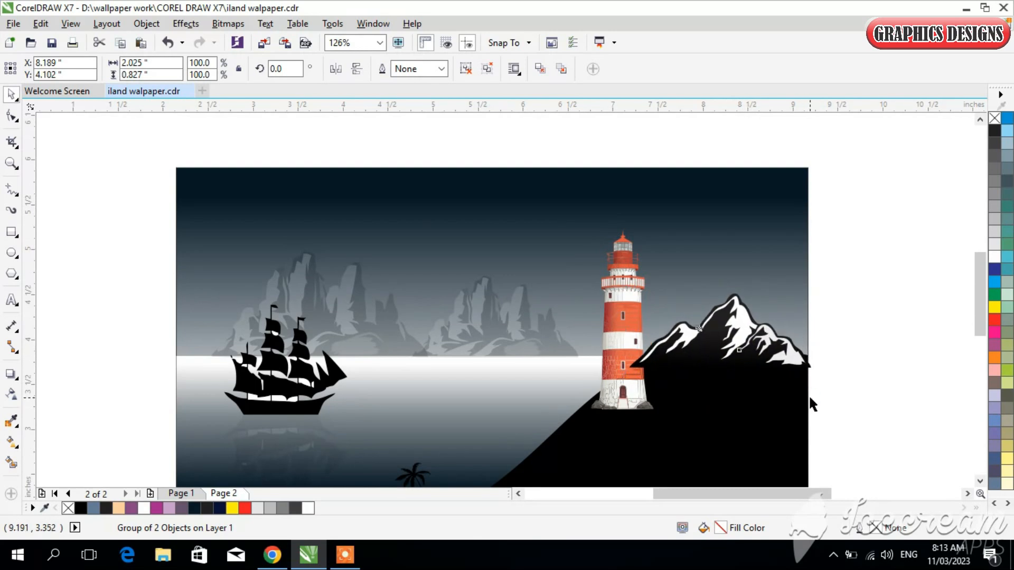
Nudge the lighthouse slightly up and to the right so its base sits higher on the hill.
left_click(608, 288)
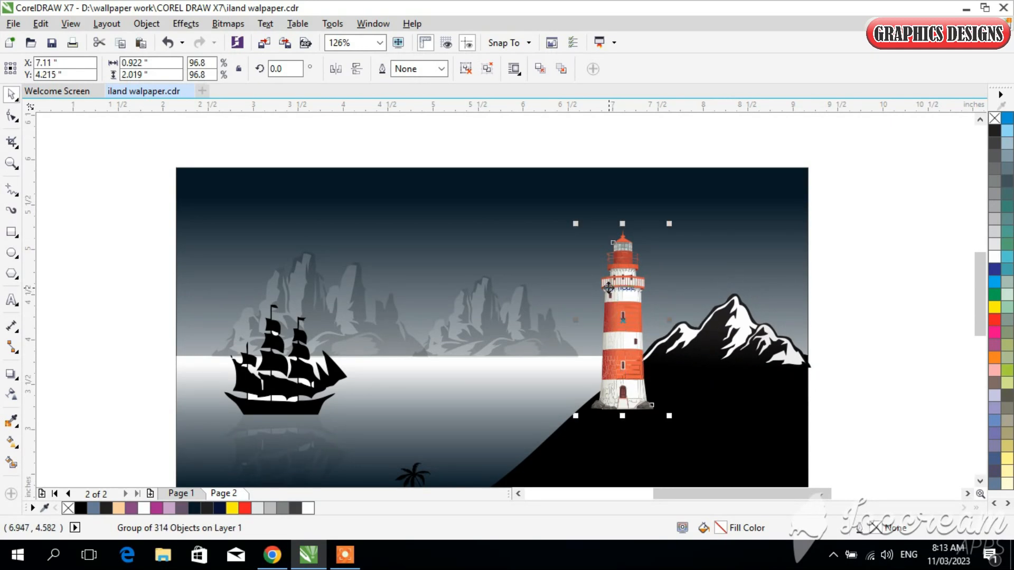
key("Up")
key("Up")
key("Up")
key("Up")
key("Up")
key("Up")
key("Up")
key("Up")
key("Up")
key("Right")
key("Right")
key("Right")
key("Right")
key("Right")
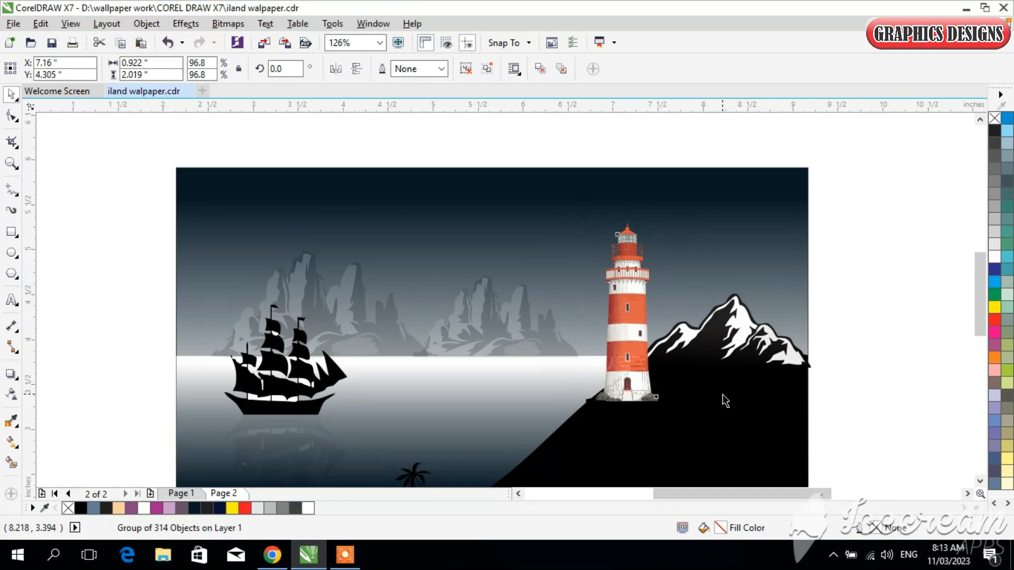
left_click(877, 419)
Move the palm tree beside the lighthouse base, then add a smaller copy rotated about 24 degrees to lean toward the sea.
left_click_drag(418, 489, 612, 298)
left_click_drag(578, 330, 575, 381)
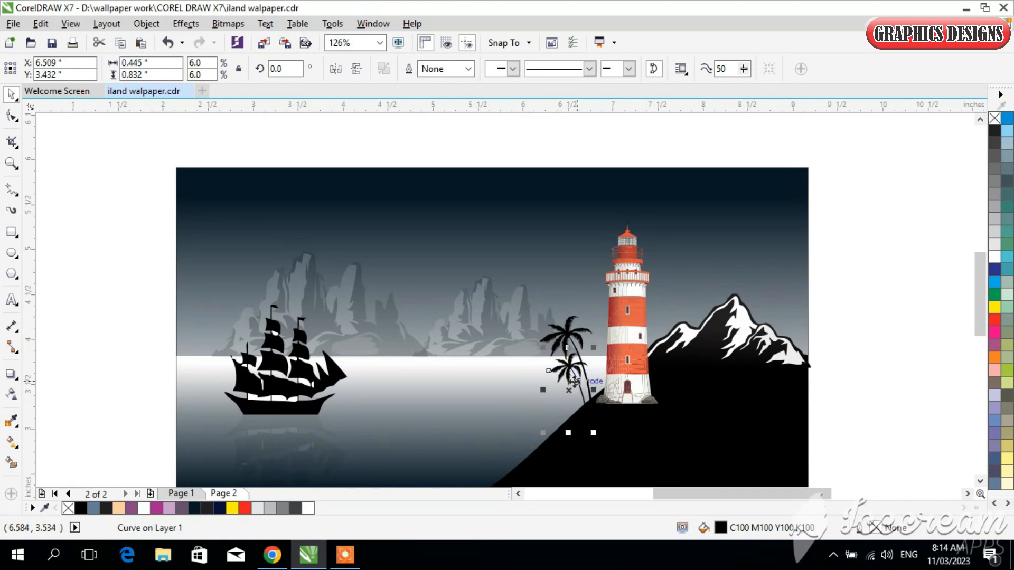
left_click(559, 371)
mouse_move(537, 352)
left_mouse_down()
mouse_move(532, 366)
mouse_move(549, 365)
left_mouse_up()
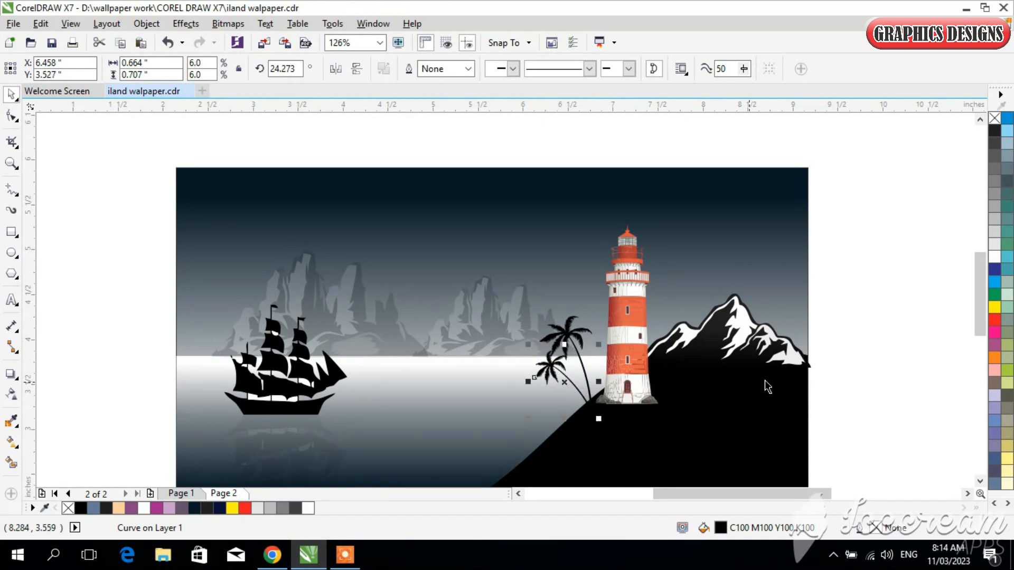
left_click(862, 328)
Place a mirrored copy of both palm trees in front of the snowy mountain, then delete that copy.
left_click(570, 336)
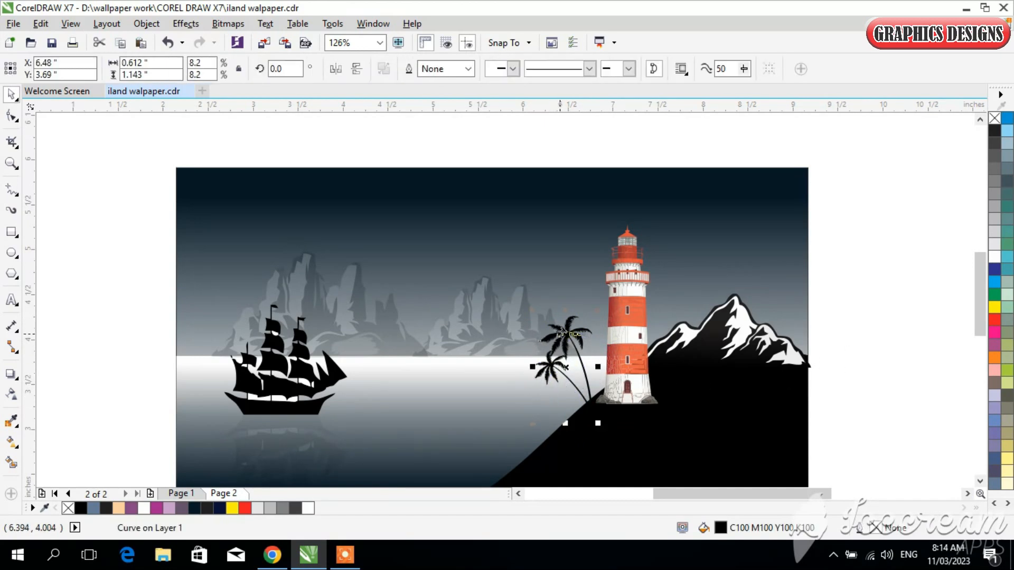
left_click(819, 280)
left_click(568, 333)
left_click(547, 366, "shift")
left_click_drag(547, 364, 700, 352)
right_click(647, 358)
left_click(337, 72)
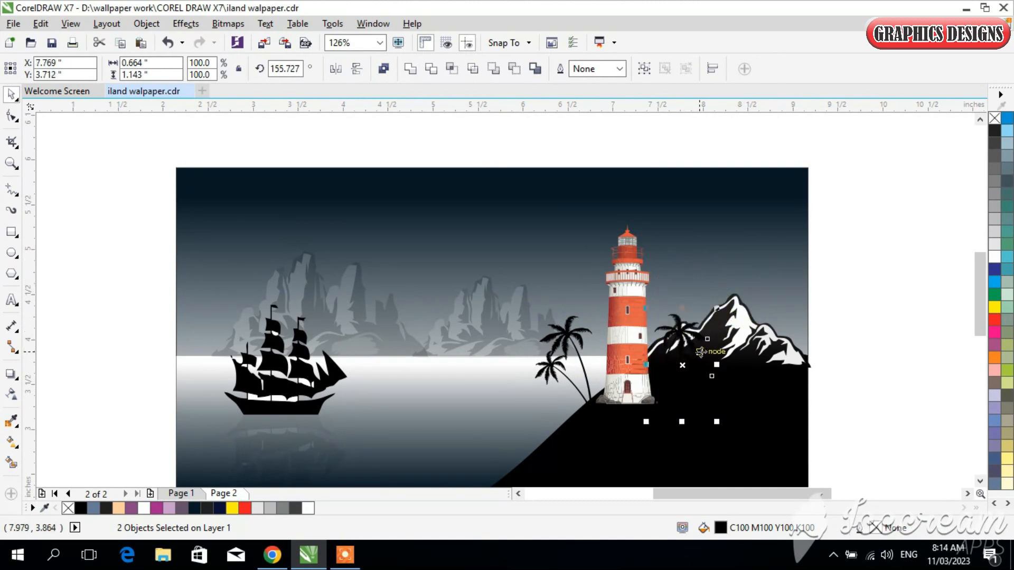
key("Delete")
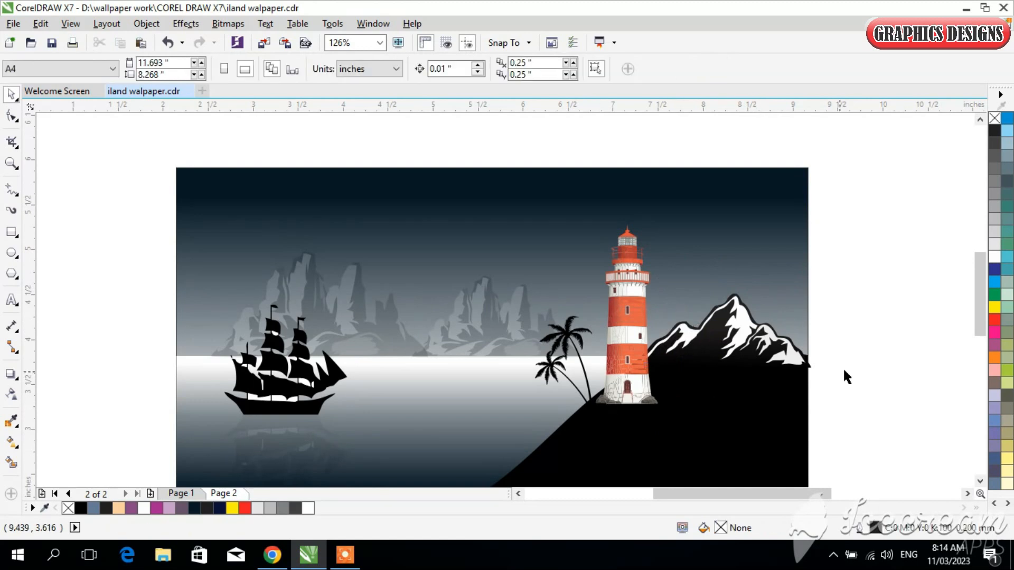
Move the grass tuft to the foot of the hill's slope and rotate it to about 21 degrees.
left_click_drag(980, 291, 980, 312)
left_click_drag(387, 463, 491, 398)
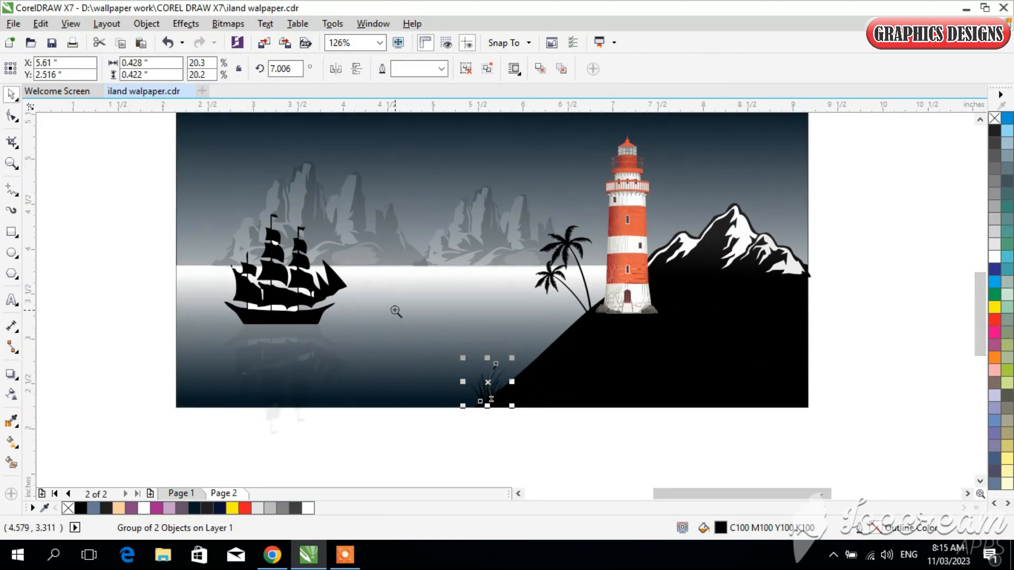
left_click_drag(395, 310, 695, 435)
left_click_drag(340, 323, 337, 324)
left_click_drag(393, 268, 371, 256)
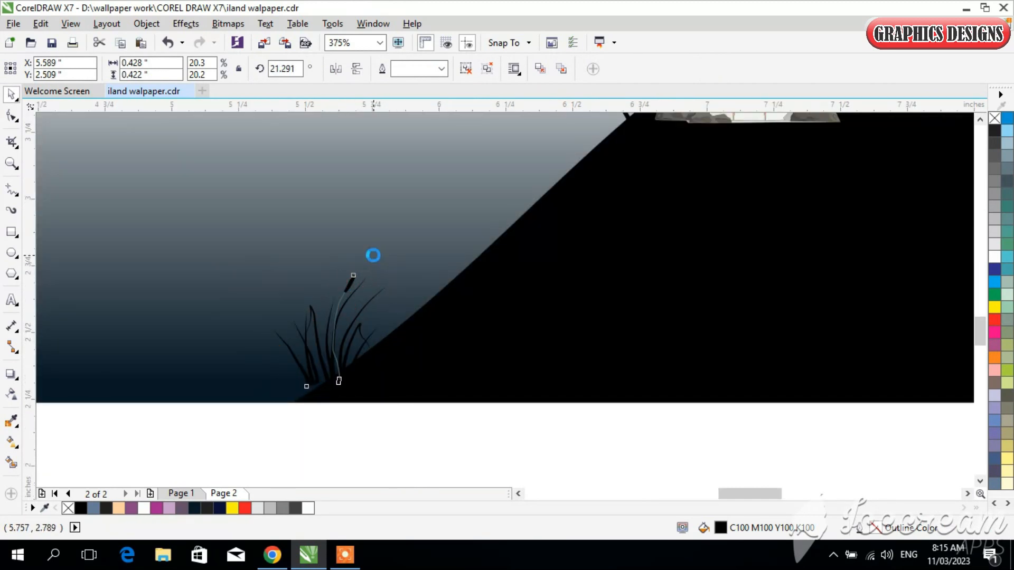
Duplicate the grass tuft repeatedly along the hill's slope, up to the palms and the lighthouse base.
left_click_drag(343, 339, 636, 132)
scroll(608, 172, "down", 3)
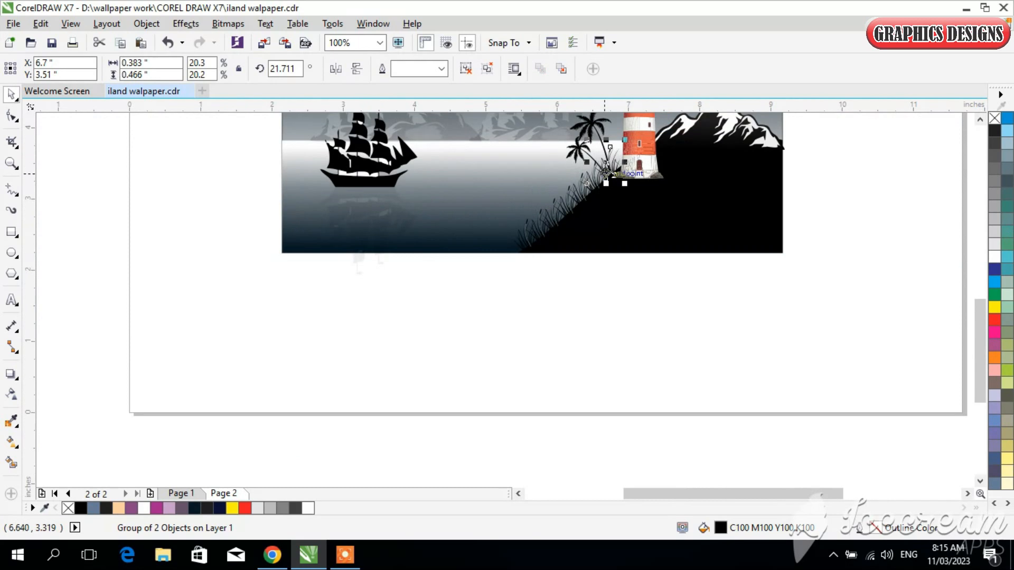
left_click_drag(981, 322, 968, 291)
key("Escape")
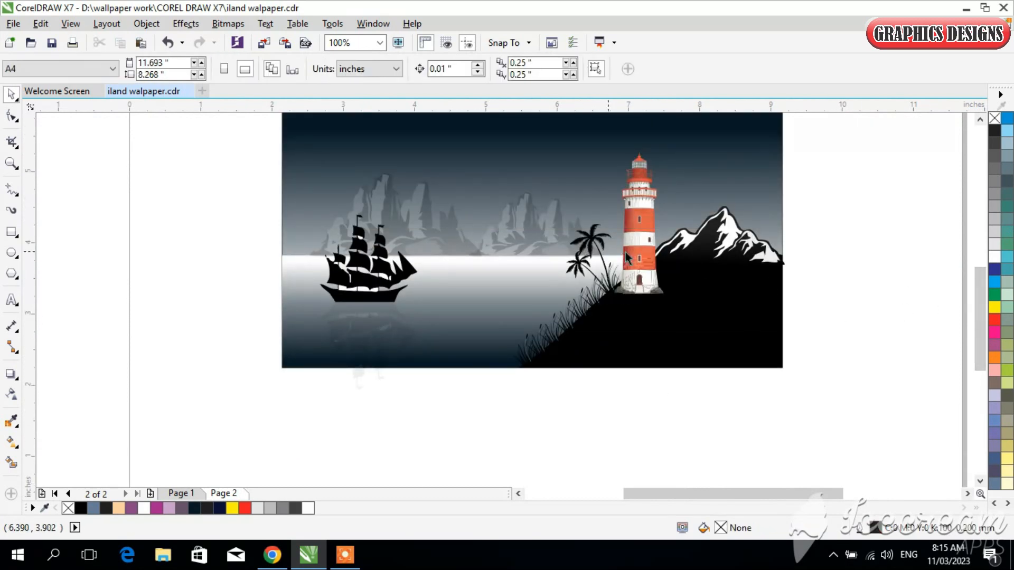
Shrink the ship together with its reflection and reposition it on the water just below the horizon.
left_click(396, 272)
left_click_drag(420, 391, 411, 382)
left_click_drag(377, 293, 389, 288)
left_click_drag(423, 370, 419, 357)
left_click(428, 413)
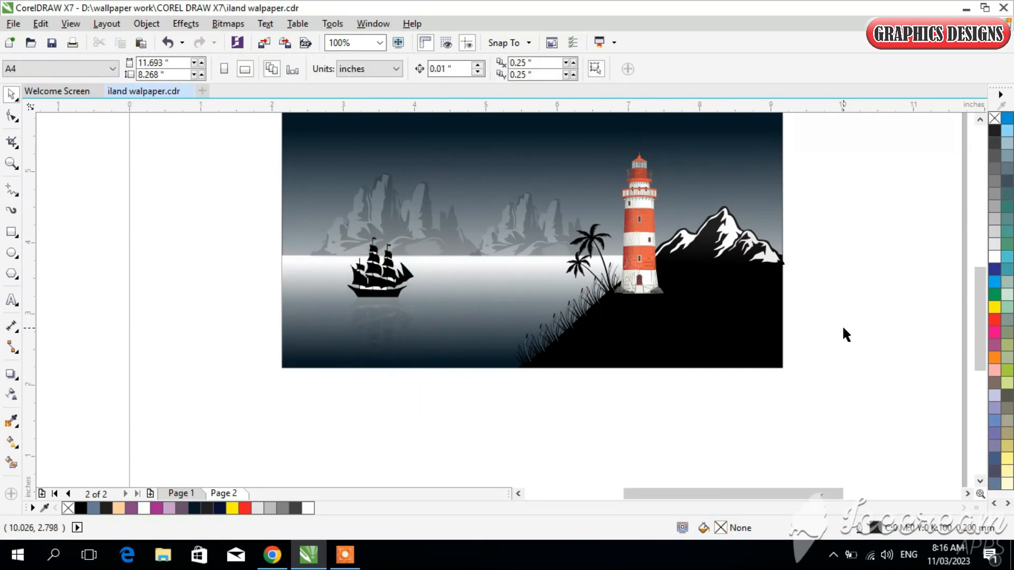
Set the transparency of the distant rock group behind the ship to 92.
left_click_drag(977, 295, 977, 279)
left_click(429, 277)
left_click(10, 393)
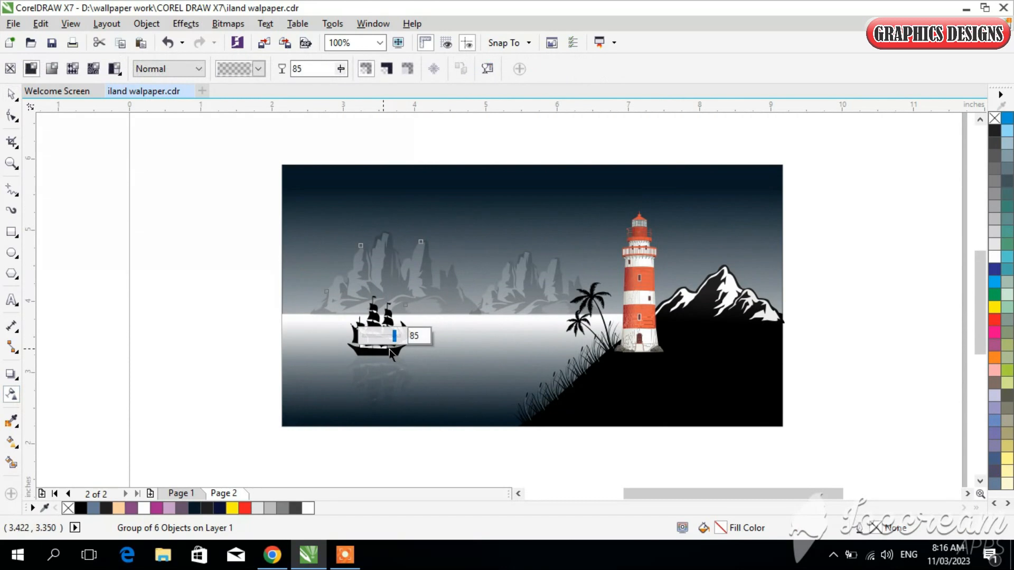
left_click_drag(336, 265, 462, 354)
left_click_drag(395, 339, 398, 338)
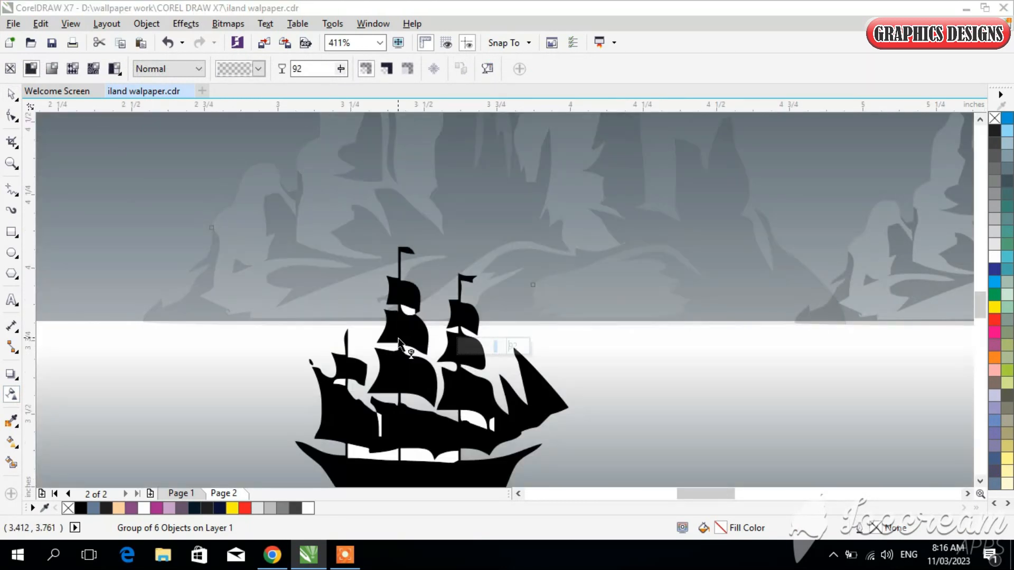
left_click(11, 95)
scroll(90, 186, "down", 2)
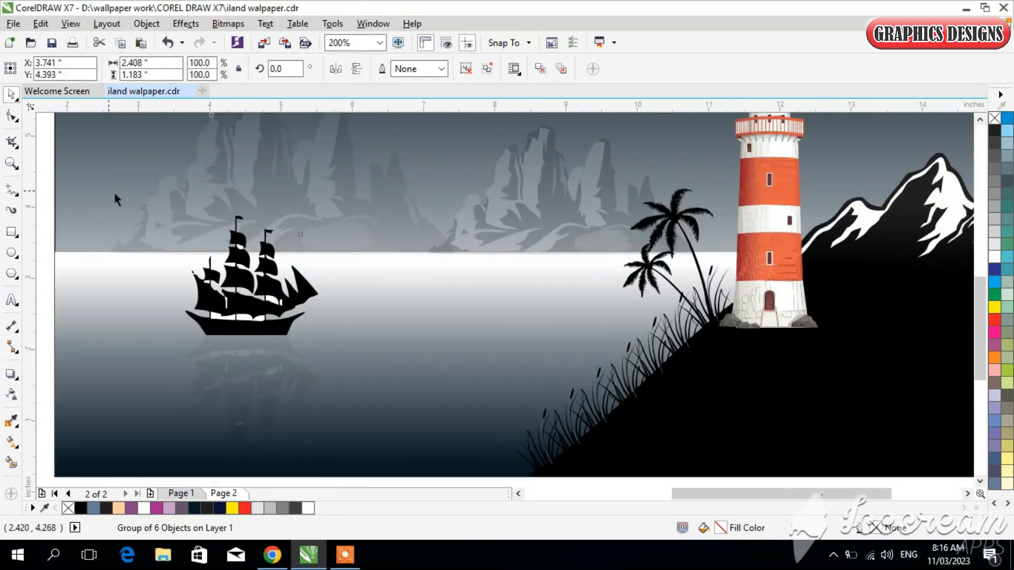
left_click(262, 419)
Select the black hill shape beneath the lighthouse.
left_click_drag(978, 328, 975, 303)
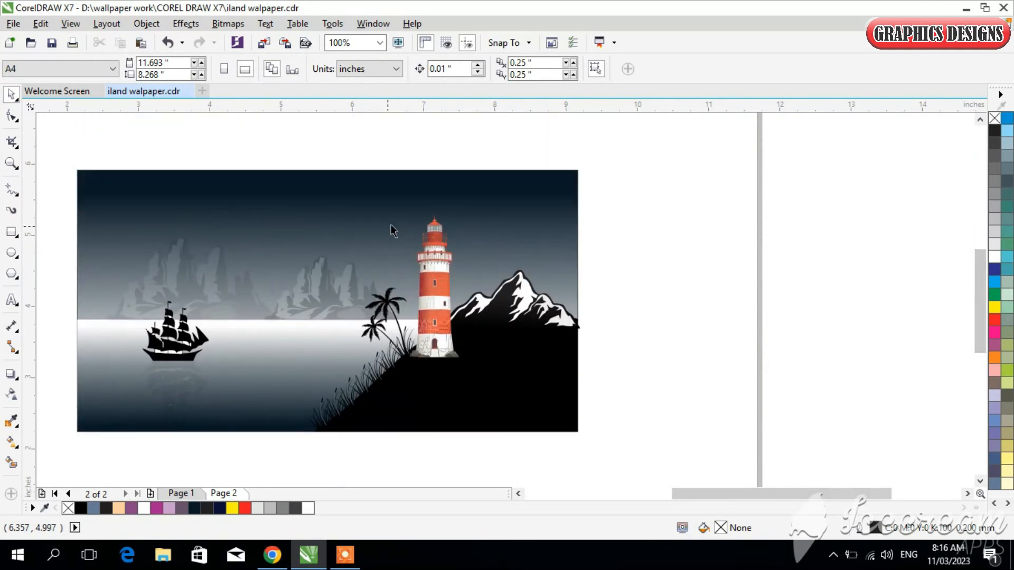
left_click_drag(782, 494, 742, 494)
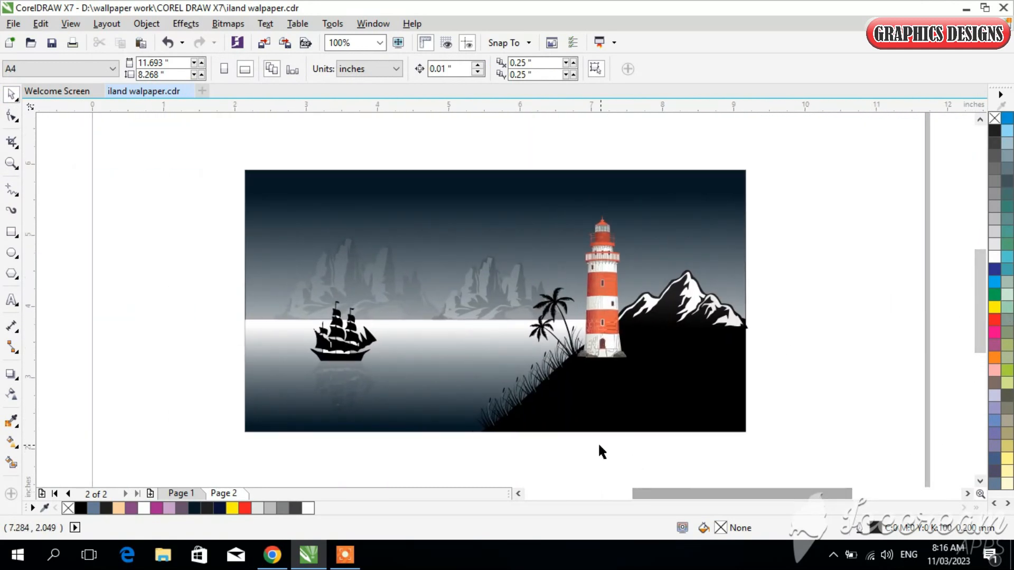
left_click(654, 410)
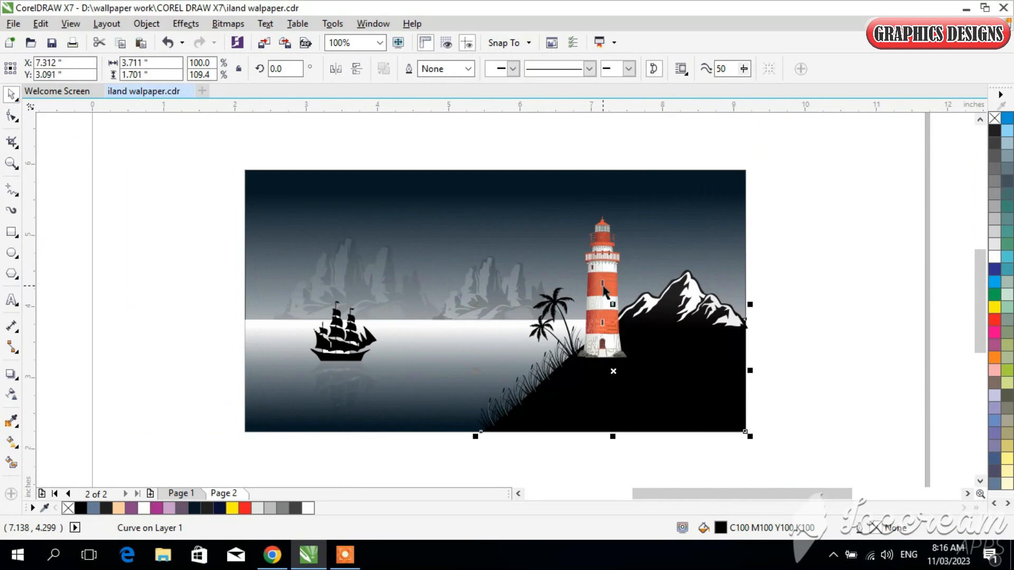